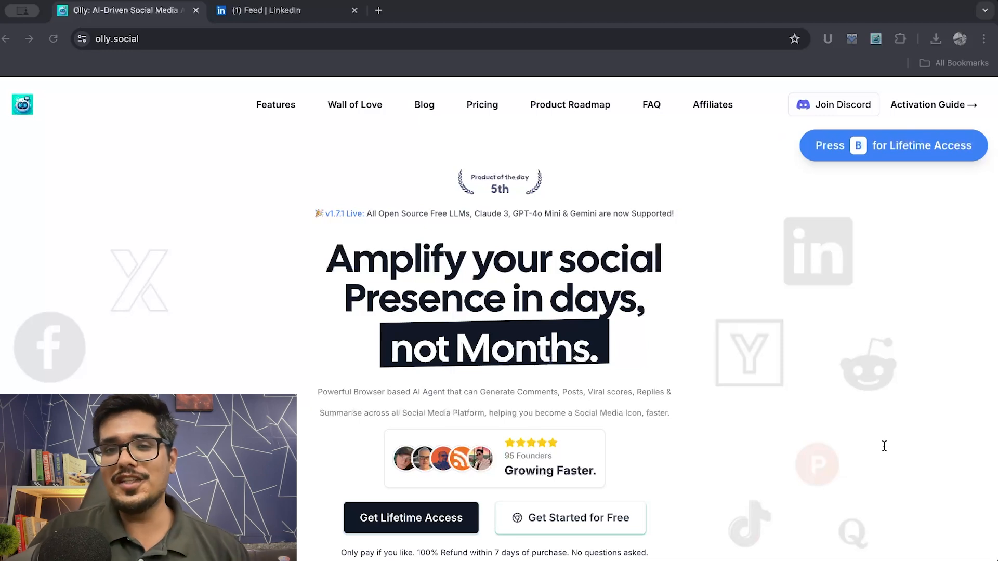
Switch to the LinkedIn feed and open the Olly extension's settings to review its setup sections
{"action": "key", "text": "ctrl+Tab"}
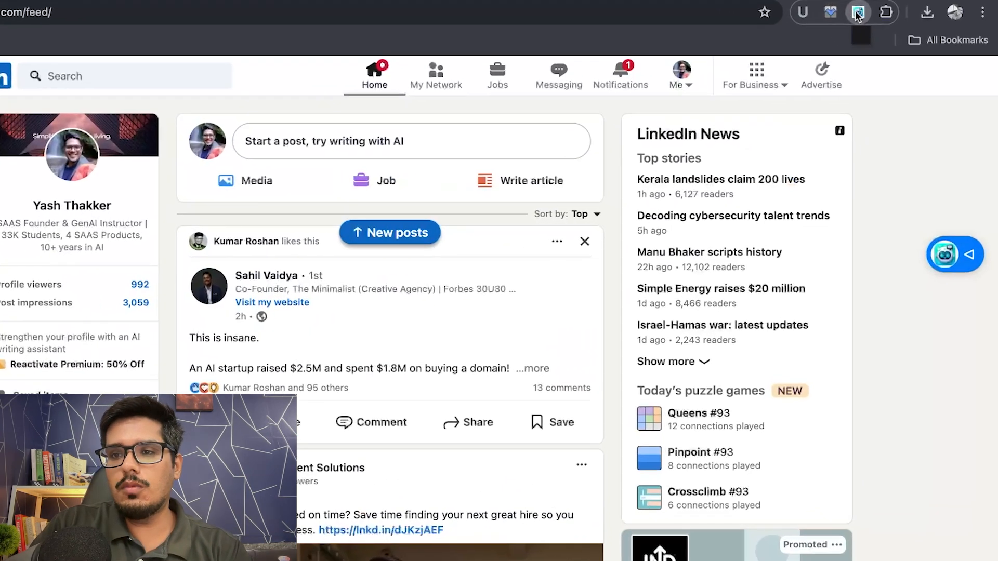
{"action": "left_click", "coordinate": [875, 39]}
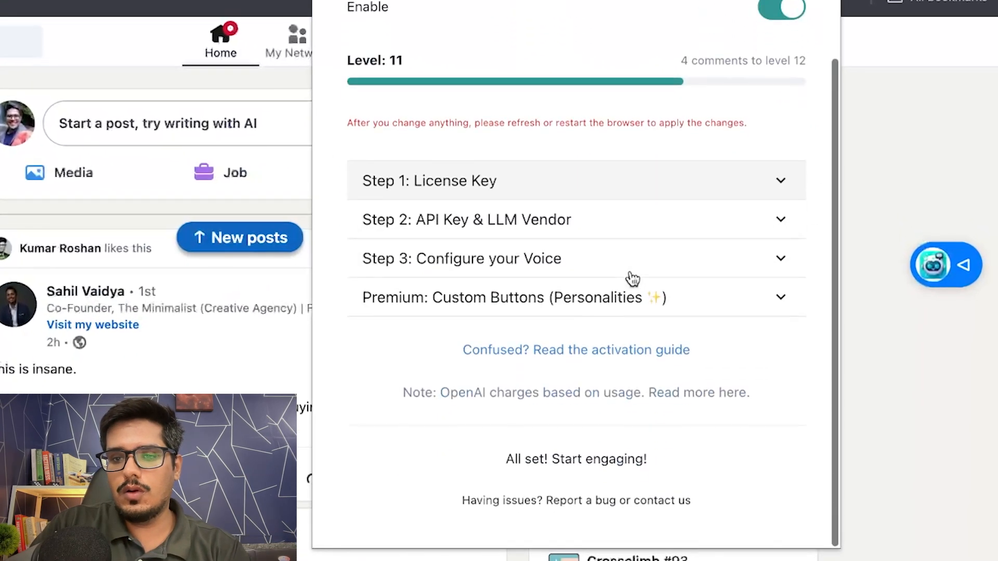
{"action": "left_click", "coordinate": [602, 300]}
{"action": "scroll", "coordinate": [603, 299], "scroll_direction": "down", "scroll_amount": 1}
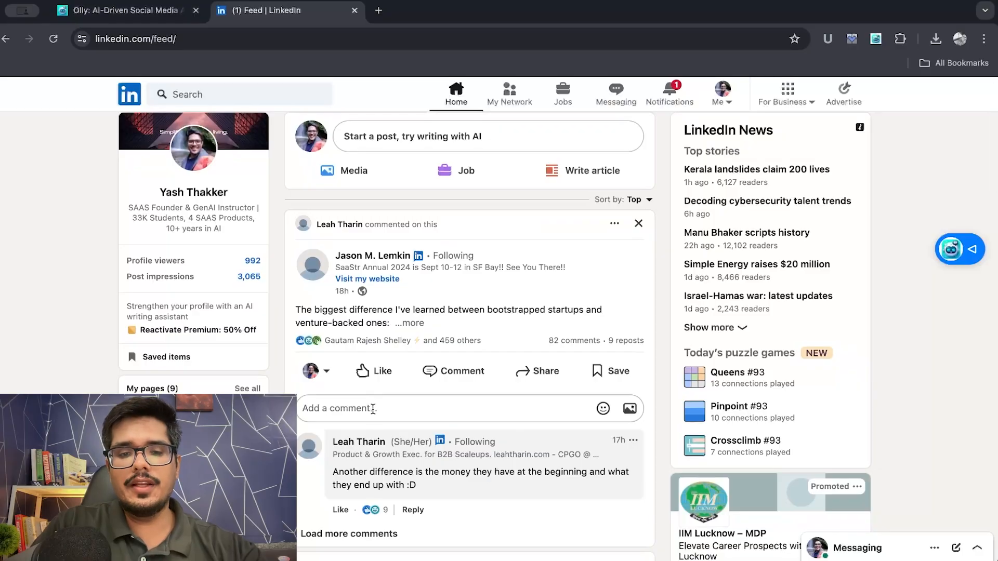
Generate a Support comment with Olly on the feed post about bootstrapped startups and venture-backed ones
{"action": "left_click", "coordinate": [372, 409]}
{"action": "scroll", "coordinate": [364, 411], "scroll_direction": "down", "scroll_amount": 1}
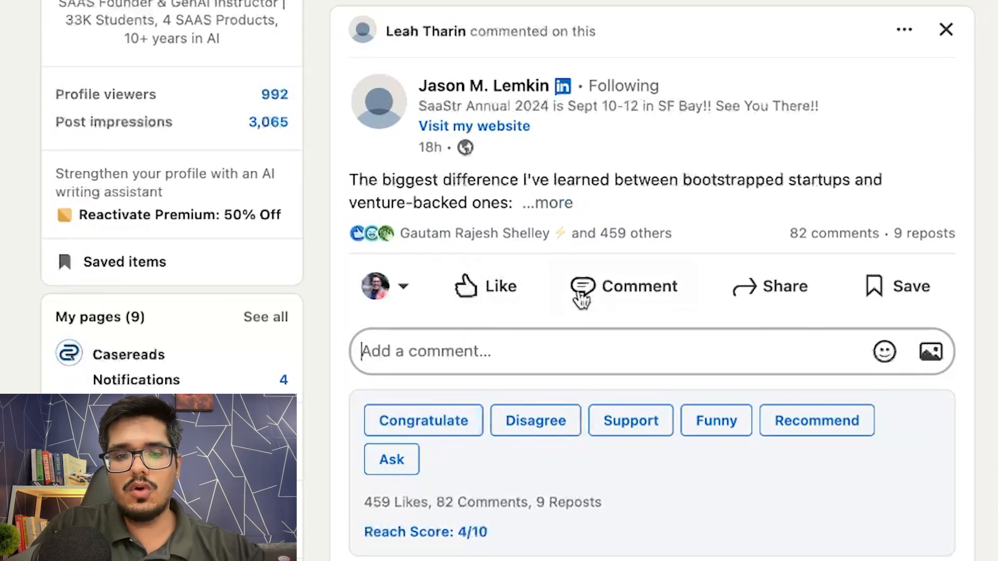
{"action": "left_click", "coordinate": [621, 424]}
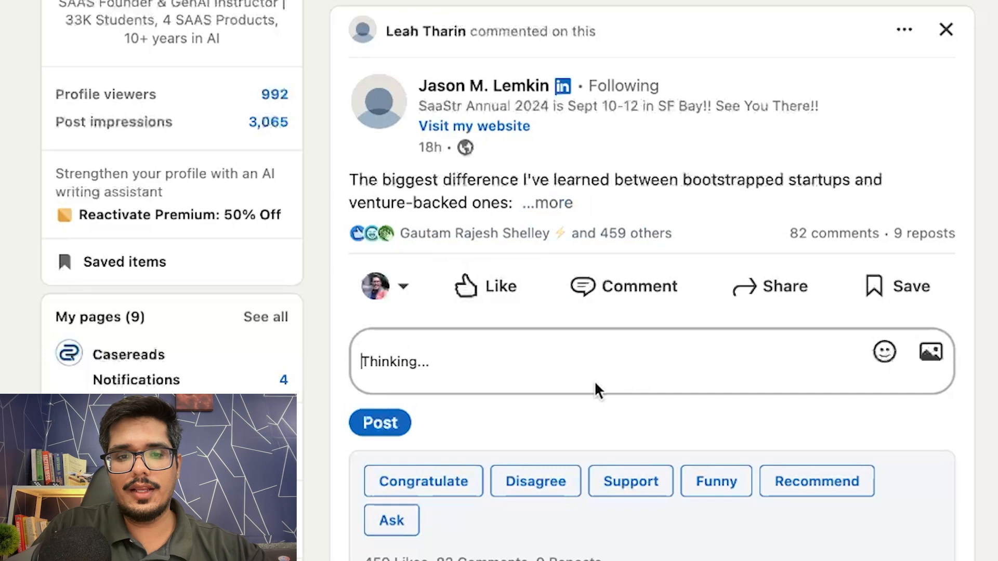
{"action": "scroll", "coordinate": [595, 388], "scroll_direction": "down", "scroll_amount": 1}
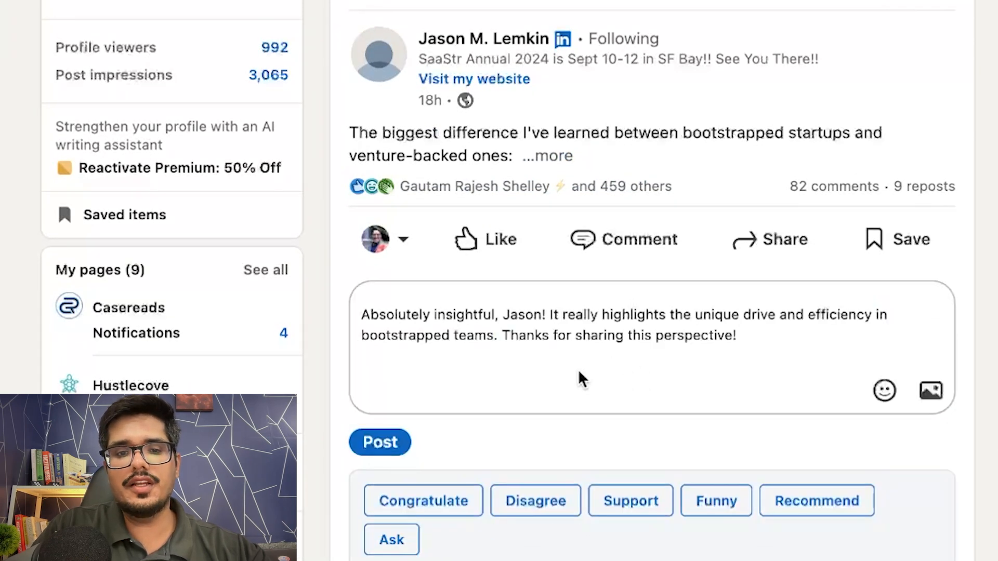
Clear the generated comment from the post's comment box
{"action": "double_click", "coordinate": [592, 346]}
{"action": "key", "text": "ctrl+a"}
{"action": "key", "text": "BackSpace"}
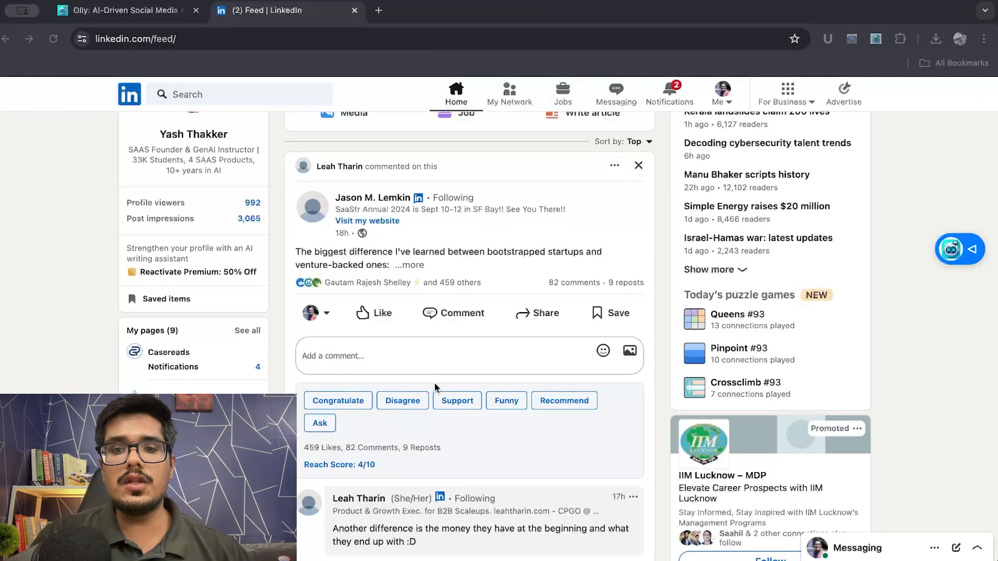
Browse the LinkedIn feed for posts to engage with and examine the BetterHelp comment under the Y Combinator Expansion Pack post
{"action": "scroll", "coordinate": [435, 382], "scroll_direction": "down", "scroll_amount": 5}
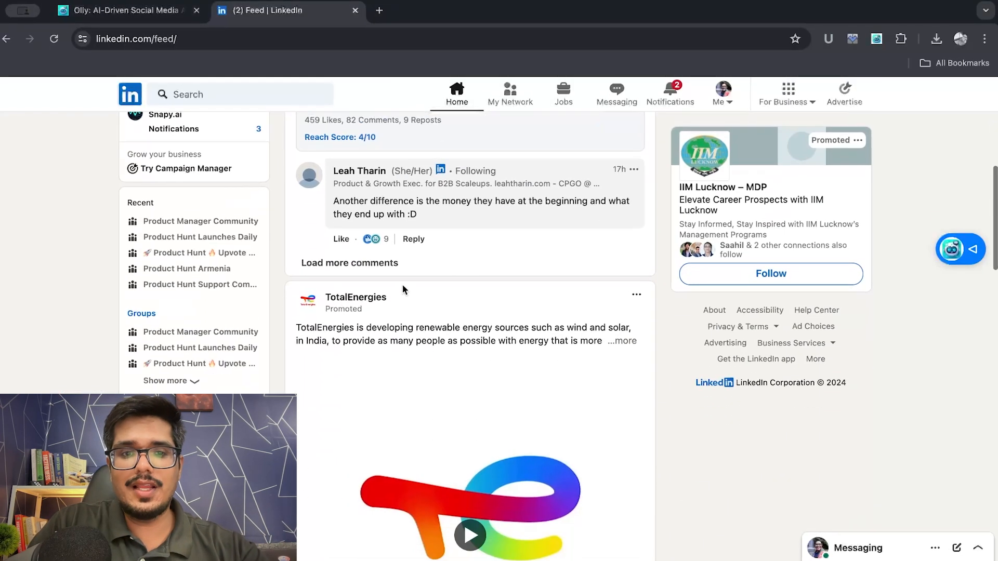
{"action": "scroll", "coordinate": [398, 312], "scroll_direction": "down", "scroll_amount": 10}
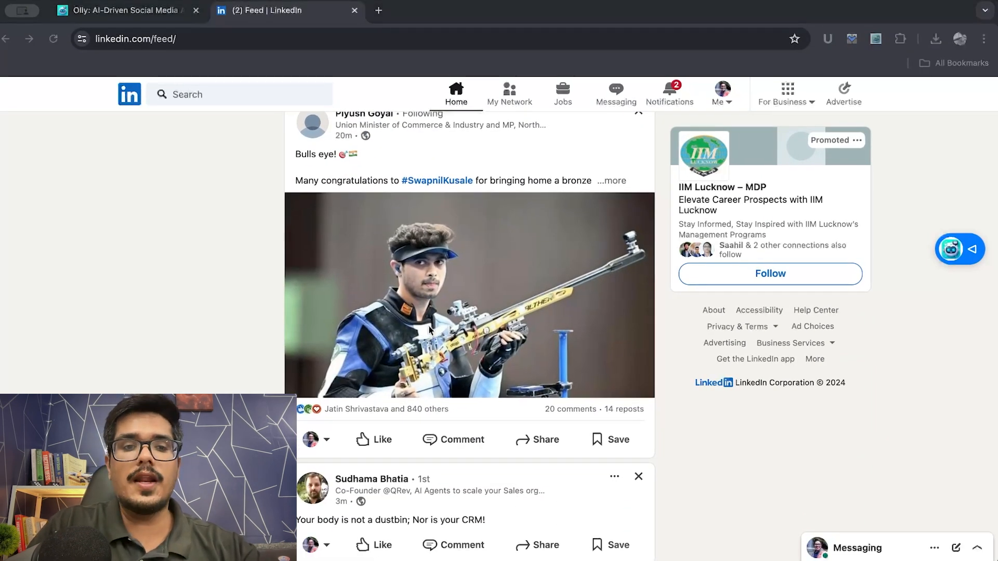
{"action": "scroll", "coordinate": [429, 330], "scroll_direction": "down", "scroll_amount": 10}
{"action": "scroll", "coordinate": [441, 352], "scroll_direction": "up", "scroll_amount": 8}
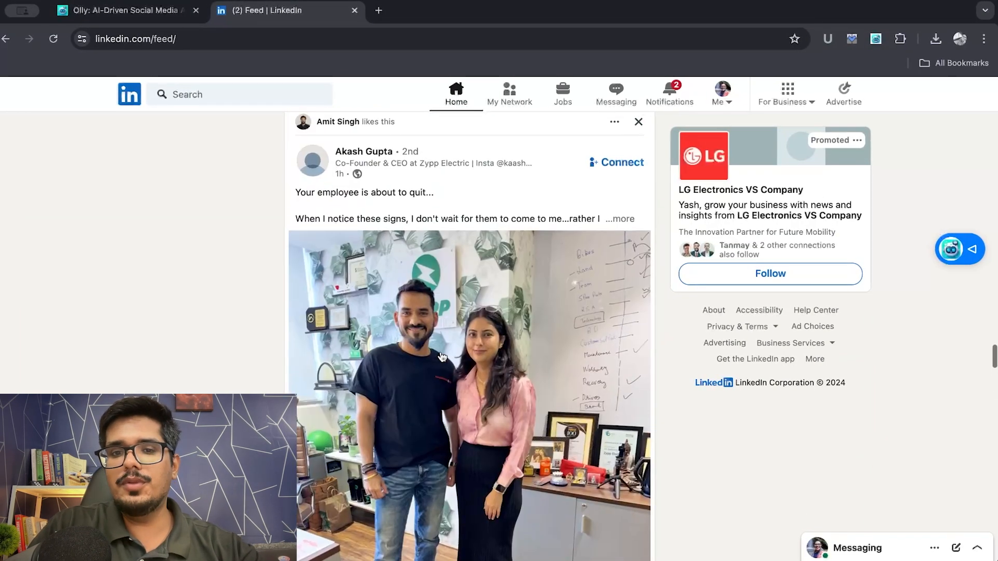
{"action": "scroll", "coordinate": [441, 352], "scroll_direction": "up", "scroll_amount": 1}
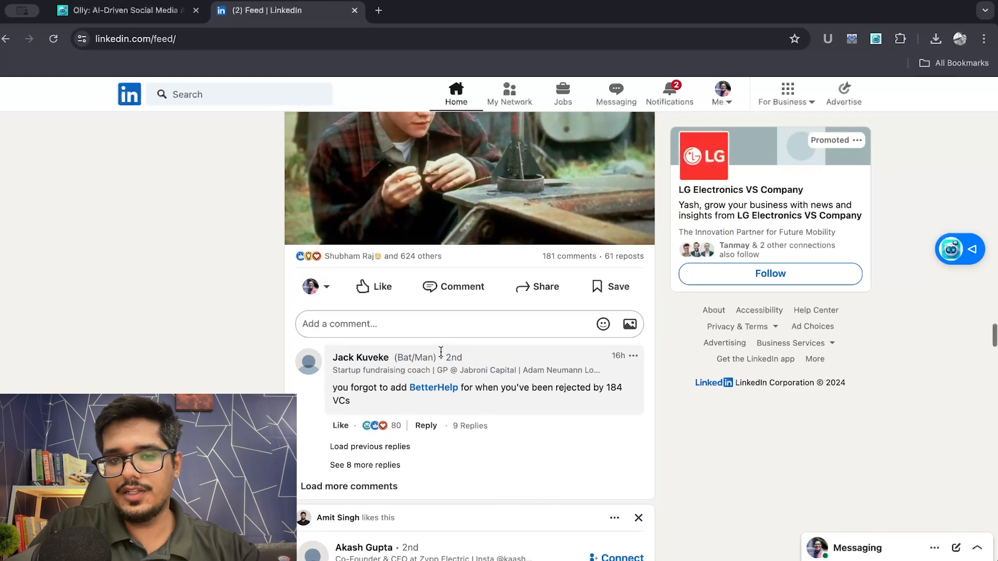
{"action": "left_click_drag", "start_coordinate": [356, 400], "coordinate": [321, 388]}
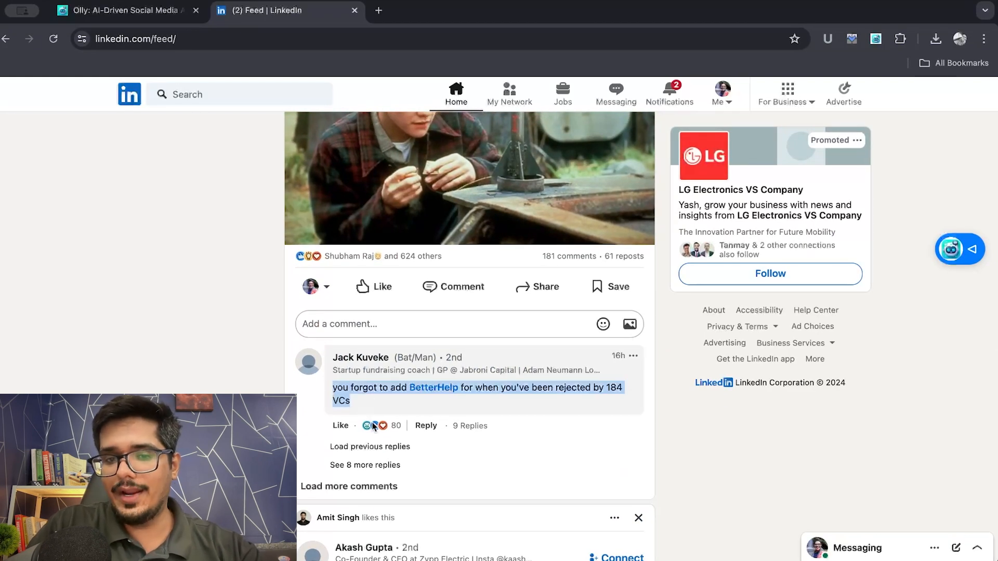
{"action": "scroll", "coordinate": [422, 418], "scroll_direction": "up", "scroll_amount": 6}
{"action": "scroll", "coordinate": [422, 418], "scroll_direction": "down", "scroll_amount": 6}
{"action": "scroll", "coordinate": [436, 395], "scroll_direction": "up", "scroll_amount": 6}
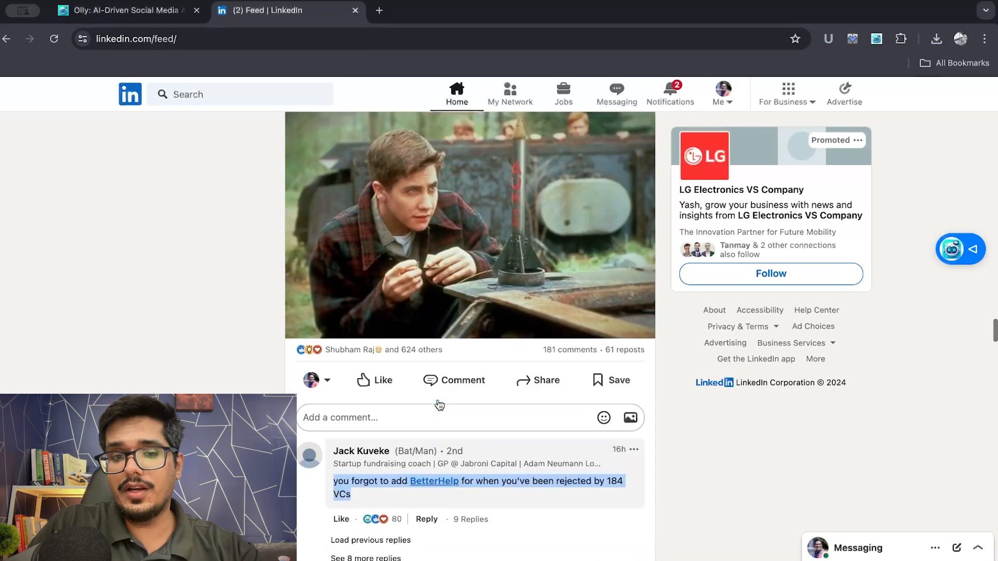
{"action": "scroll", "coordinate": [440, 405], "scroll_direction": "down", "scroll_amount": 5}
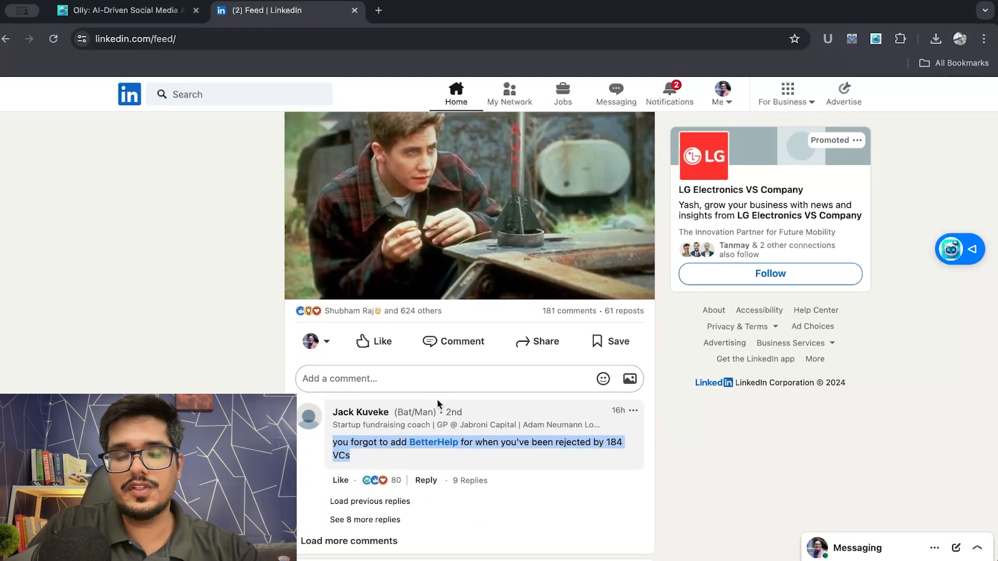
{"action": "scroll", "coordinate": [540, 398], "scroll_direction": "up", "scroll_amount": 3}
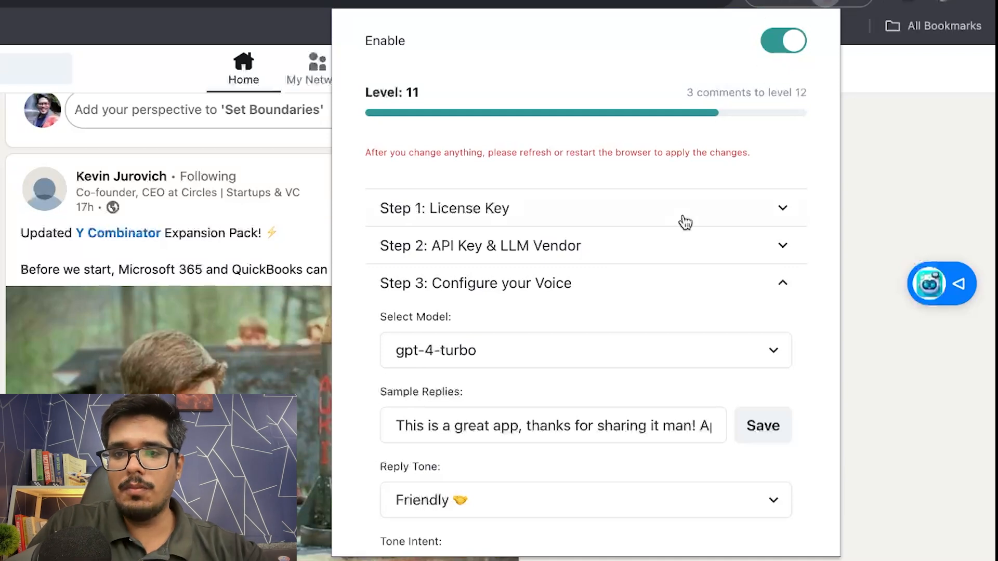
Set Olly's voice model to gpt-4o-mini
{"action": "scroll", "coordinate": [588, 304], "scroll_direction": "down", "scroll_amount": 3}
{"action": "scroll", "coordinate": [587, 304], "scroll_direction": "down", "scroll_amount": 1}
{"action": "left_click", "coordinate": [610, 153]}
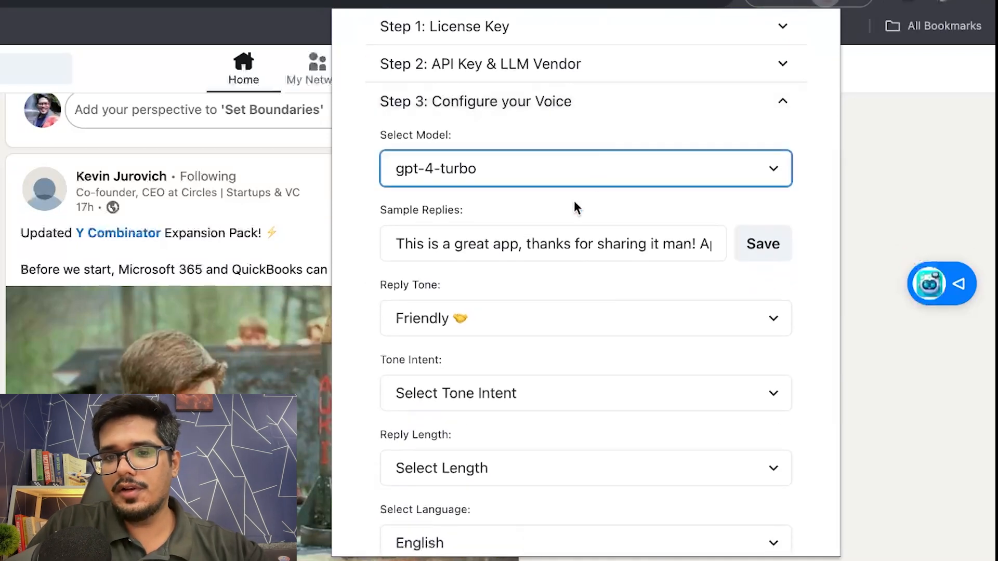
{"action": "left_click", "coordinate": [575, 217]}
Examine Olly's voice options for reply tone, tone intent, reply length, language and sample replies
{"action": "scroll", "coordinate": [559, 156], "scroll_direction": "down", "scroll_amount": 4}
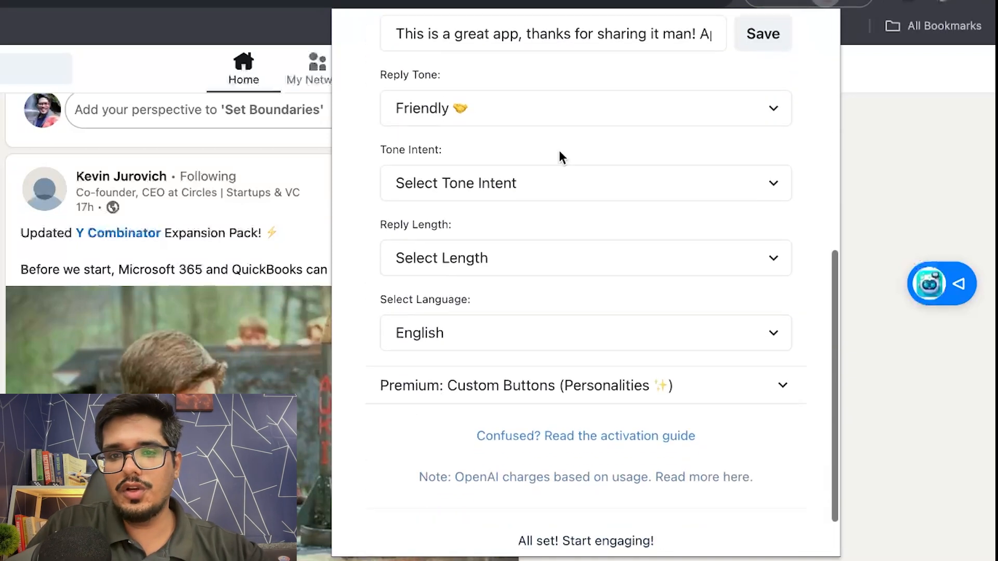
{"action": "scroll", "coordinate": [558, 155], "scroll_direction": "up", "scroll_amount": 1}
{"action": "left_click", "coordinate": [552, 165]}
{"action": "left_click", "coordinate": [528, 235]}
{"action": "left_click", "coordinate": [475, 324]}
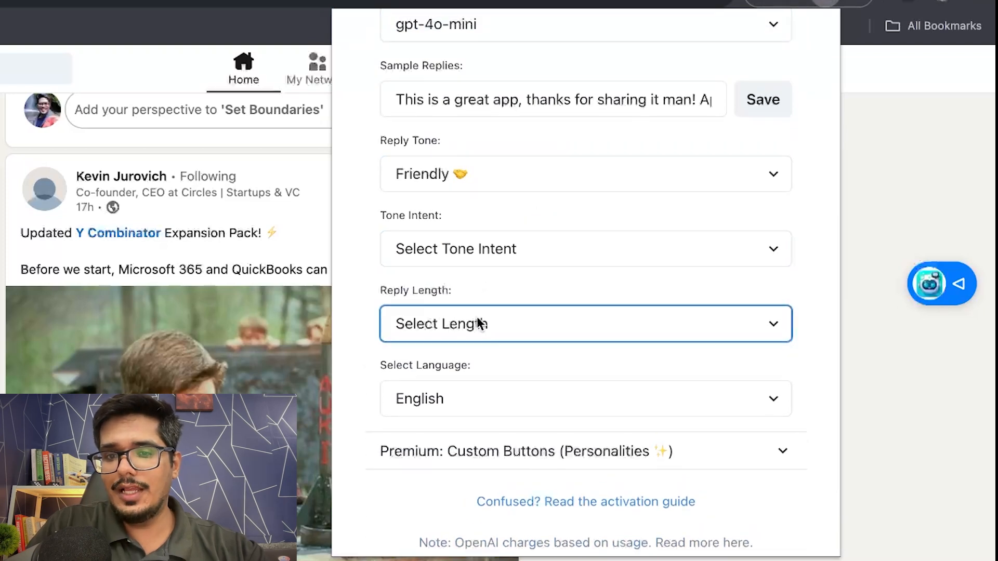
{"action": "left_click", "coordinate": [471, 394]}
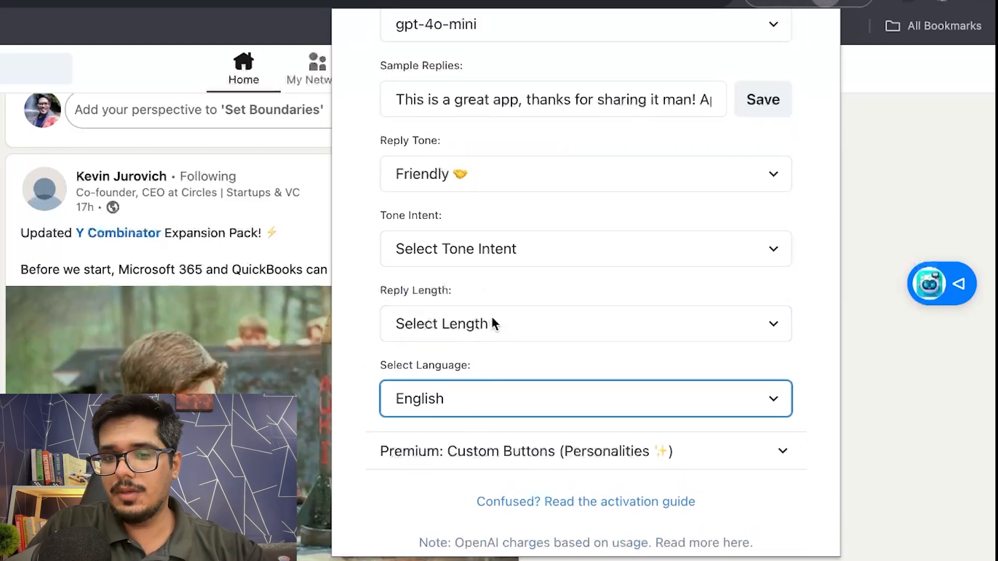
{"action": "scroll", "coordinate": [497, 374], "scroll_direction": "up", "scroll_amount": 3}
{"action": "triple_click", "coordinate": [538, 173]}
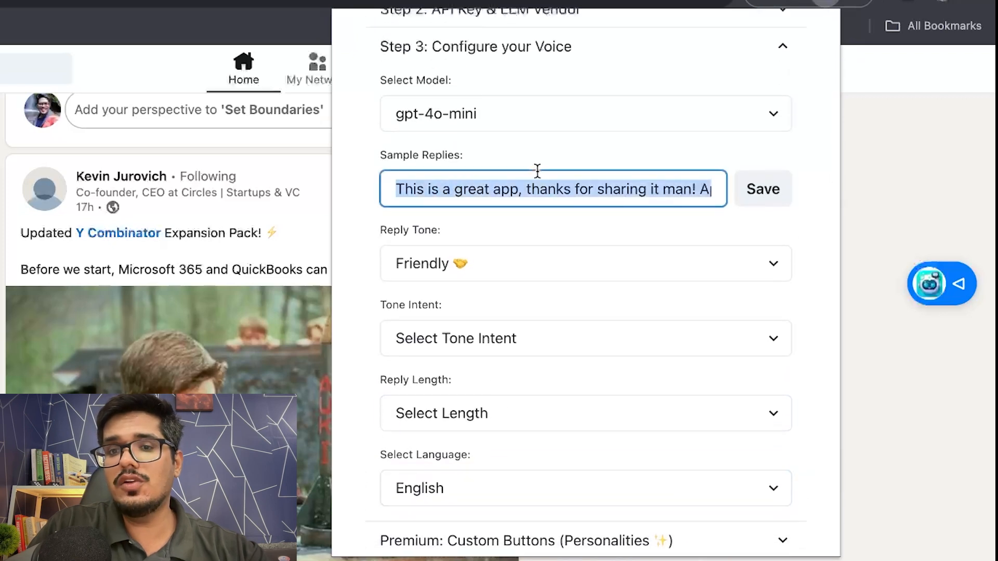
Switch to the X home feed and generate an Olly comment from the selected text of the post about SiteGPT.ai's July results
{"action": "key", "text": "super+Tab"}
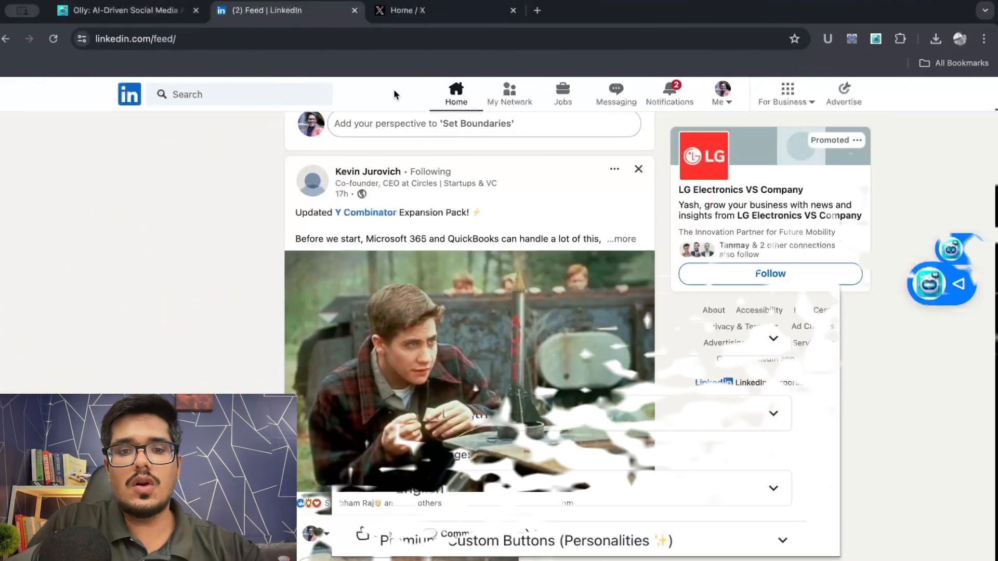
{"action": "left_click", "coordinate": [396, 9]}
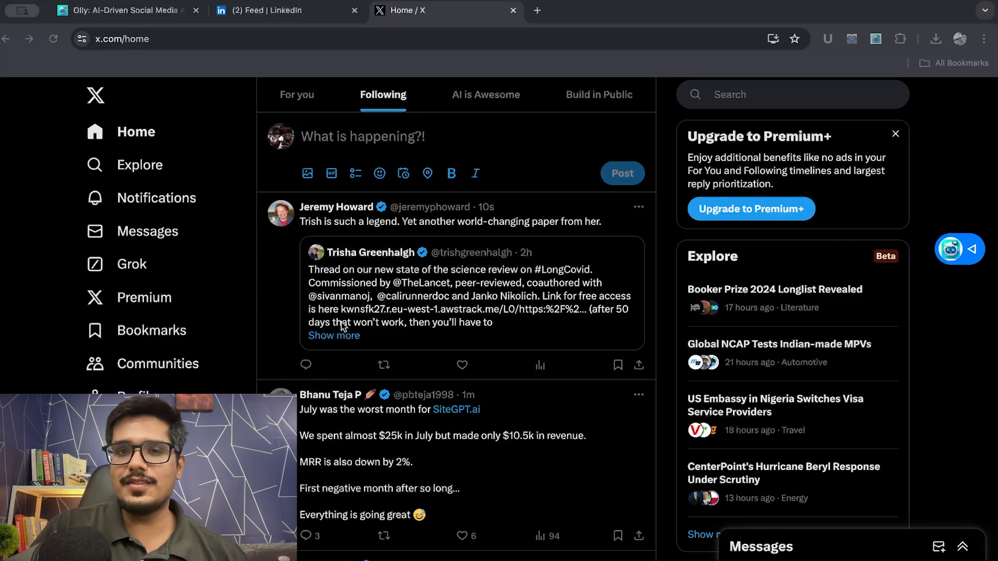
{"action": "scroll", "coordinate": [367, 260], "scroll_direction": "down", "scroll_amount": 2}
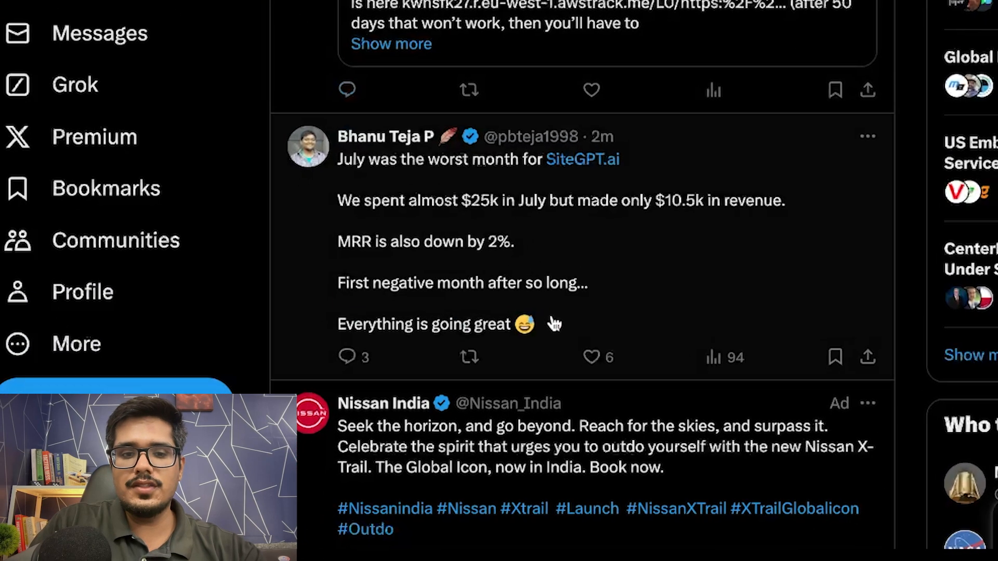
{"action": "left_click_drag", "start_coordinate": [554, 324], "coordinate": [288, 152]}
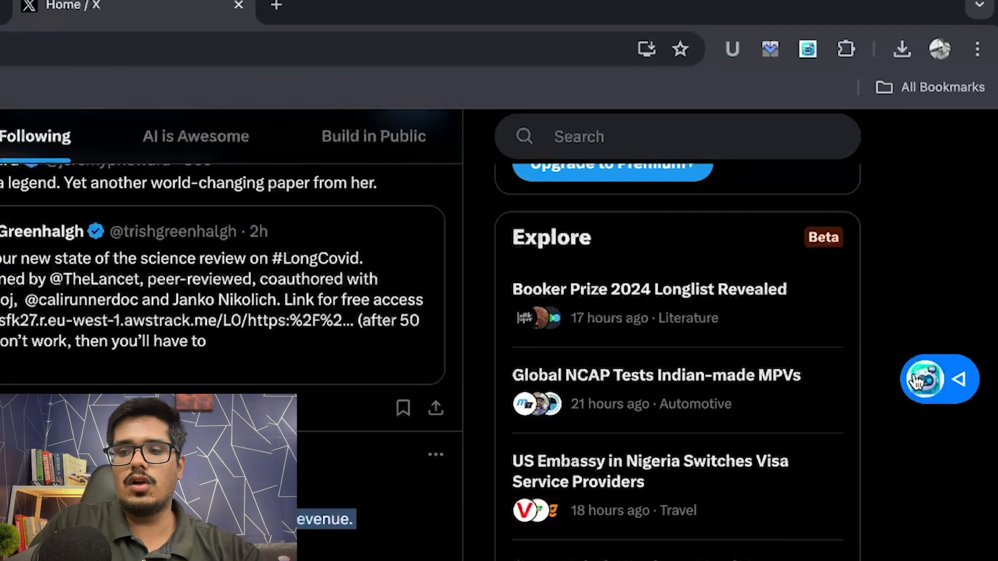
{"action": "left_click", "coordinate": [917, 381]}
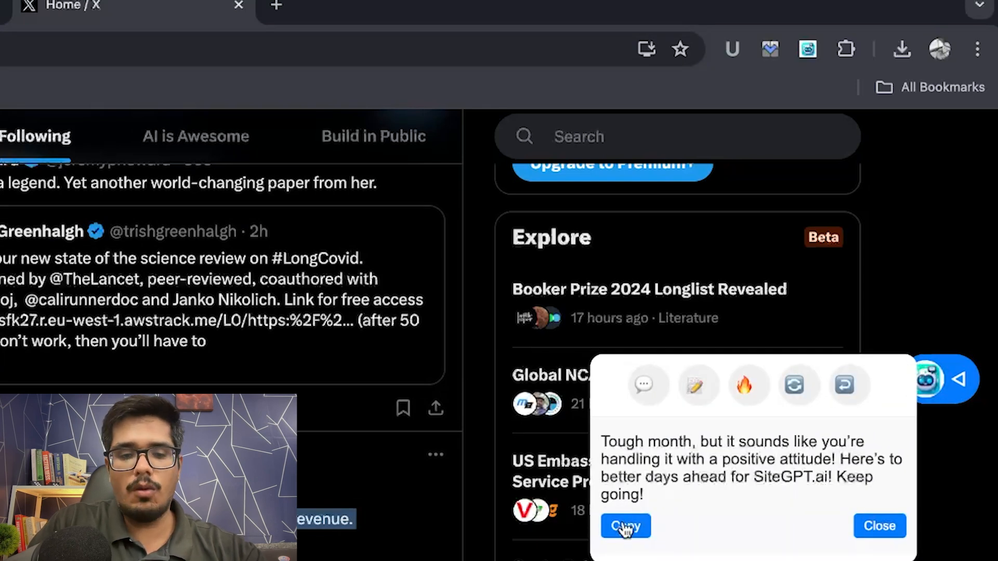
Return to LinkedIn, open Olly's premium custom button settings and name a new button "AI Expert"
{"action": "left_click", "coordinate": [291, 7]}
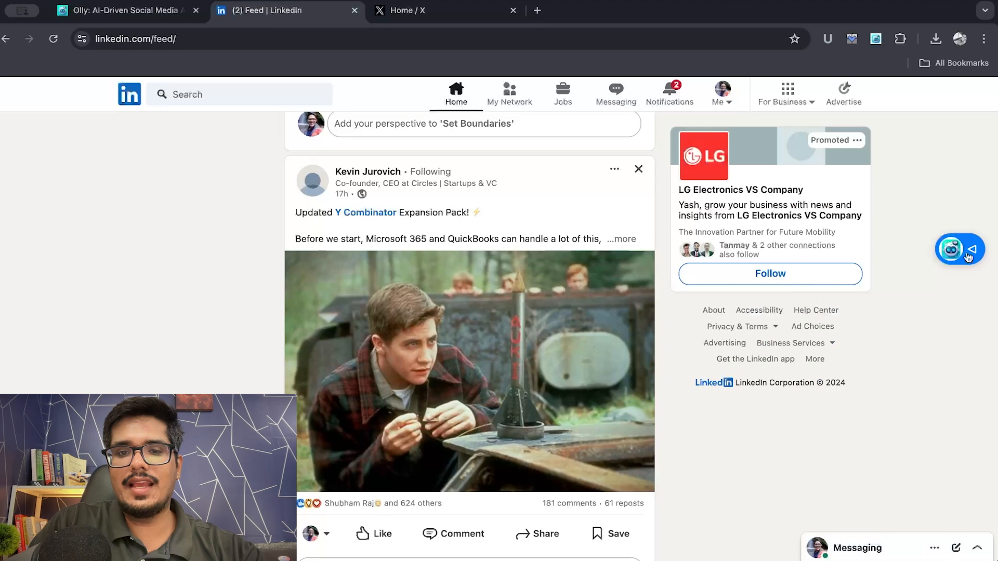
{"action": "left_click", "coordinate": [400, 13]}
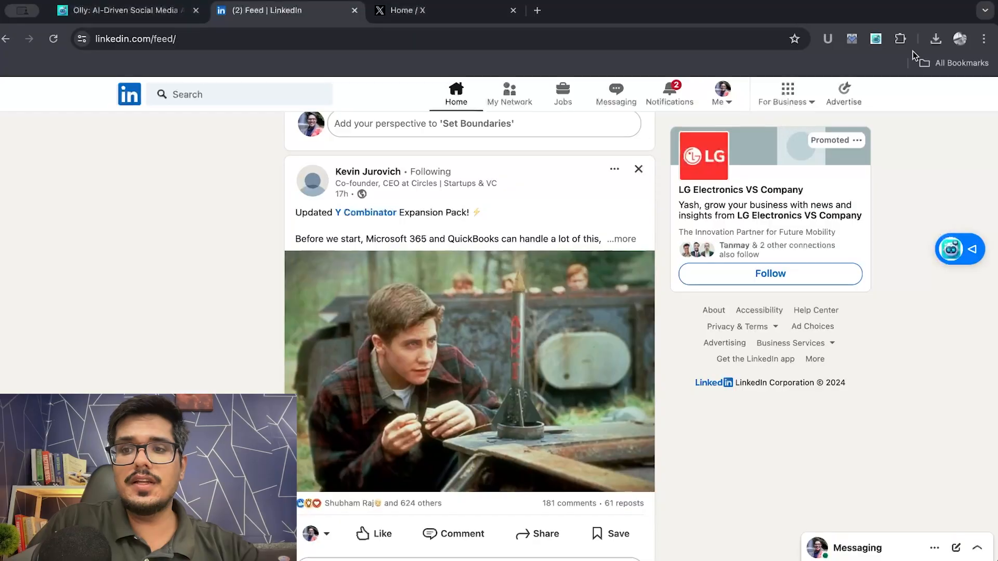
{"action": "left_click", "coordinate": [883, 41]}
{"action": "scroll", "coordinate": [816, 201], "scroll_direction": "down", "scroll_amount": 1}
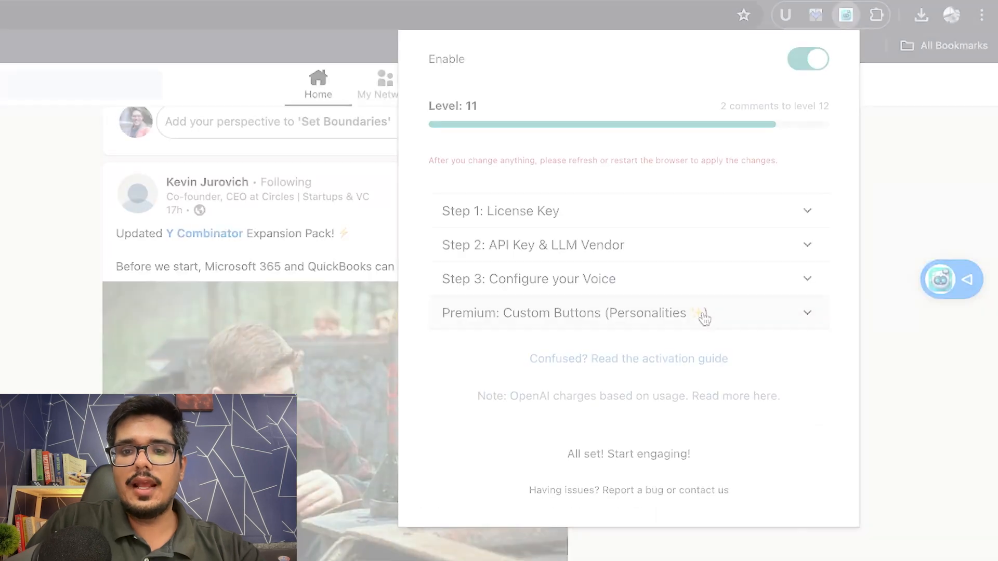
{"action": "left_click", "coordinate": [760, 280]}
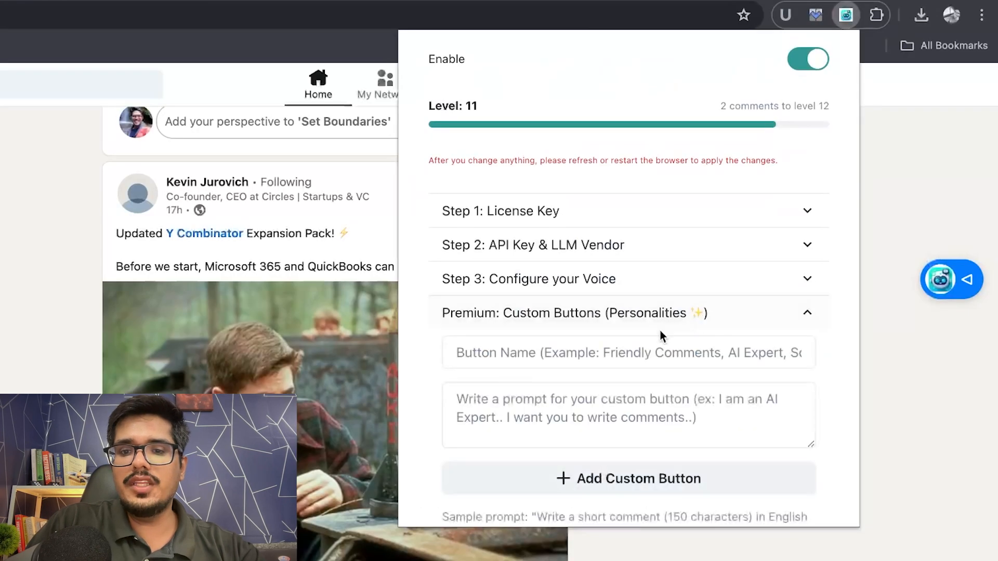
{"action": "scroll", "coordinate": [661, 335], "scroll_direction": "down", "scroll_amount": 3}
{"action": "left_click", "coordinate": [593, 212]}
{"action": "type", "text": "AI Expert"}
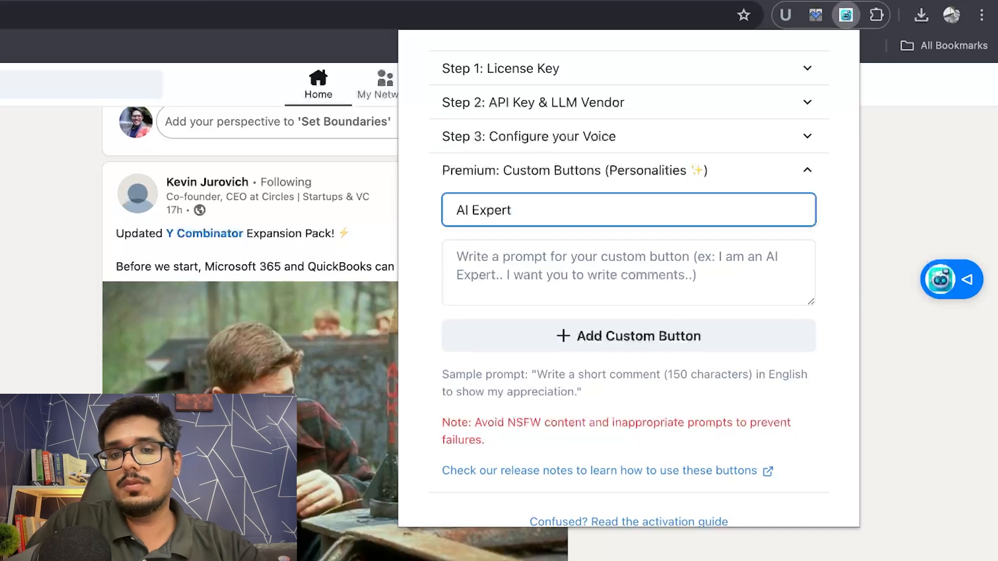
Enter the prompt "I am an AI Expert, my comments are aligned with technical language." and add the custom button
{"action": "left_click", "coordinate": [599, 263]}
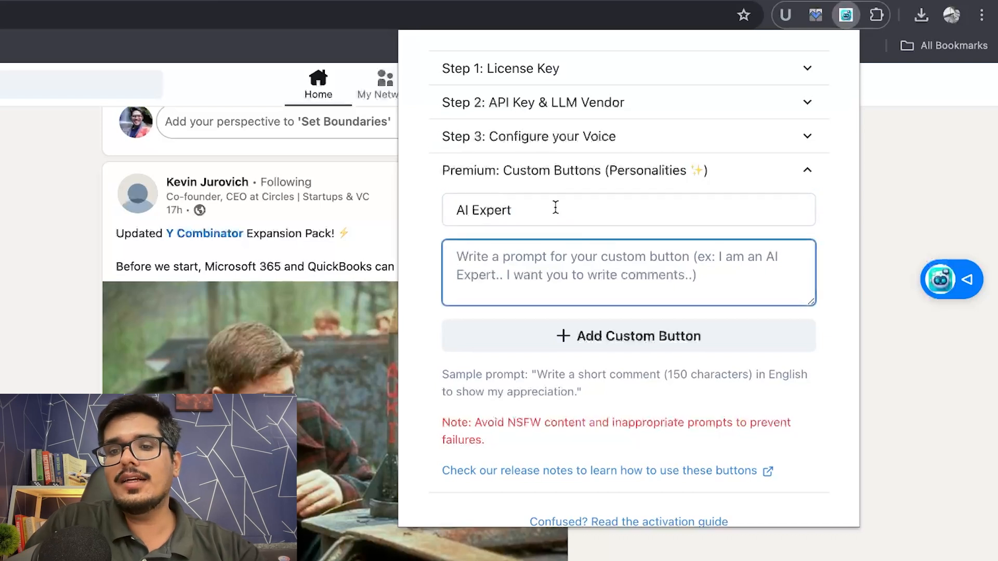
{"action": "key", "text": "Caps_Lock"}
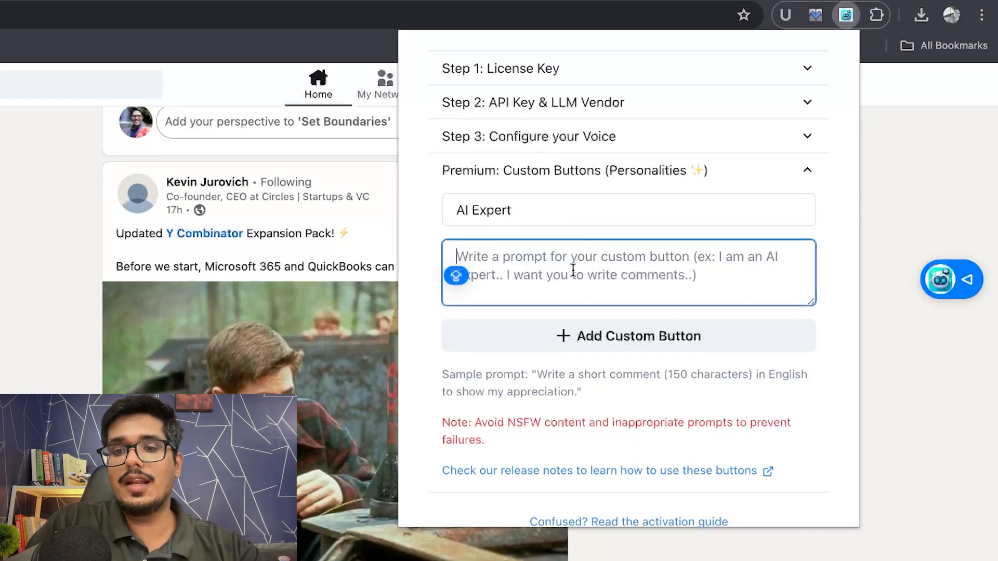
{"action": "type", "text": "I am an AI Expert, i com"}
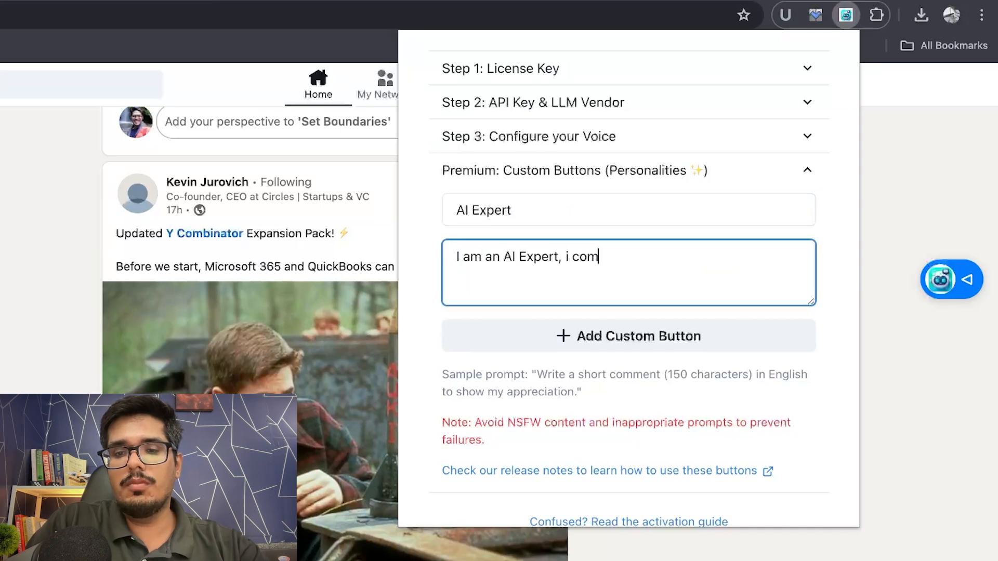
{"action": "key", "text": "BackSpace"}
{"action": "key", "text": "BackSpace"}
{"action": "key", "text": "BackSpace"}
{"action": "key", "text": "BackSpace"}
{"action": "key", "text": "BackSpace"}
{"action": "type", "text": "my commme"}
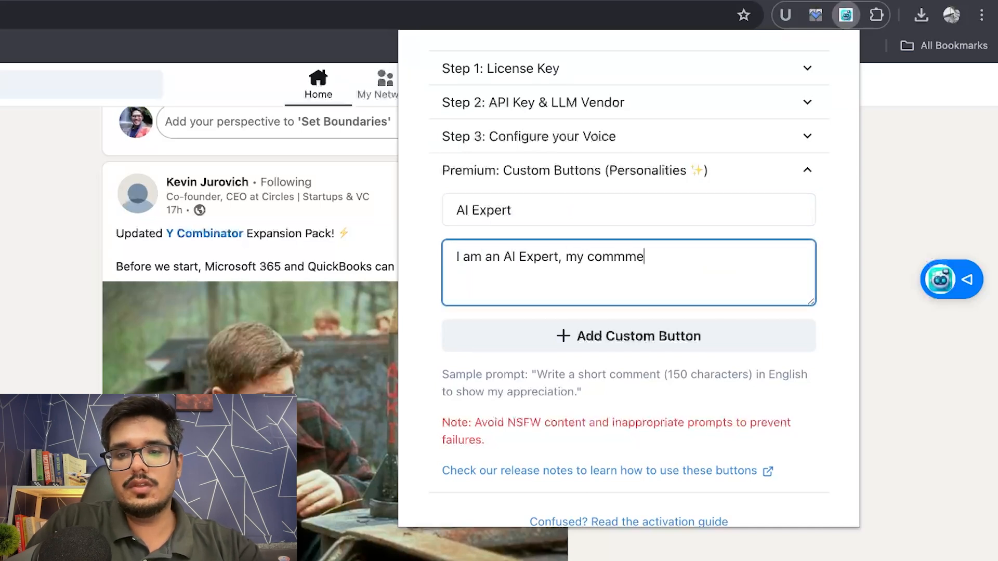
{"action": "key", "text": "BackSpace"}
{"action": "key", "text": "BackSpace"}
{"action": "type", "text": "ents are aligned with technical language."}
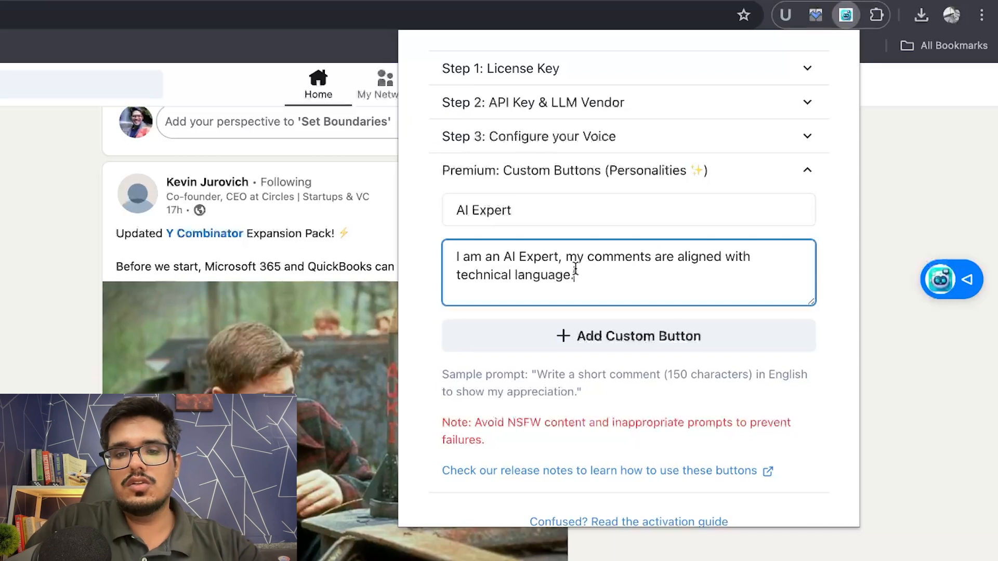
{"action": "left_click", "coordinate": [601, 341]}
{"action": "scroll", "coordinate": [549, 287], "scroll_direction": "up", "scroll_amount": 2}
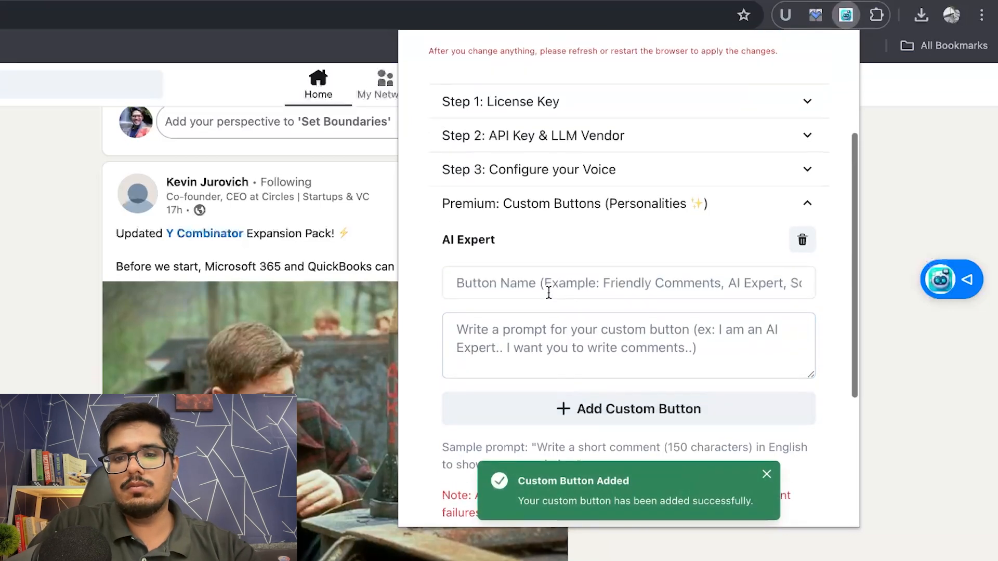
Close the Olly settings and reload the LinkedIn feed to apply the new custom button
{"action": "left_click", "coordinate": [45, 311]}
{"action": "scroll", "coordinate": [44, 312], "scroll_direction": "down", "scroll_amount": 5}
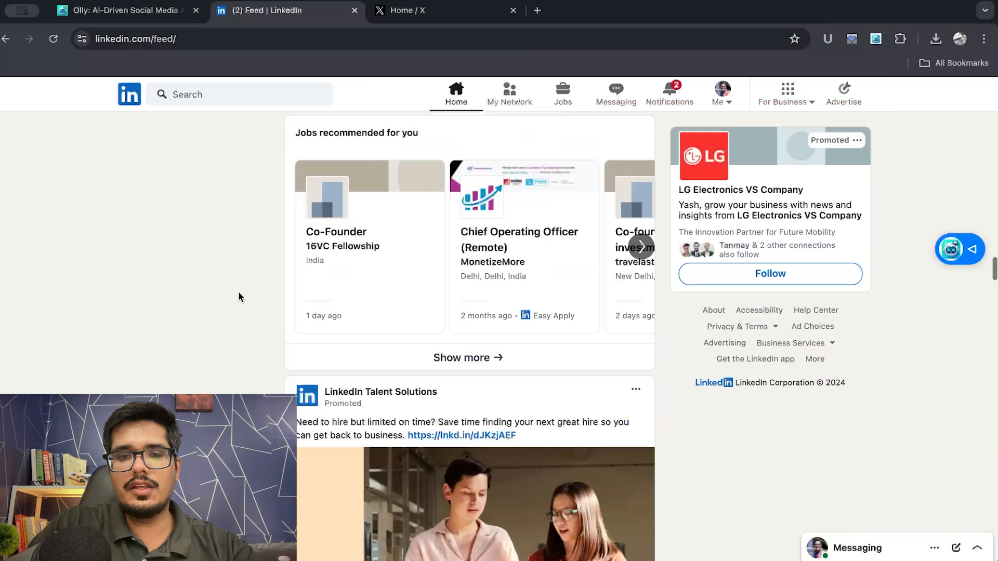
{"action": "scroll", "coordinate": [239, 293], "scroll_direction": "up", "scroll_amount": 10}
{"action": "left_click", "coordinate": [55, 39]}
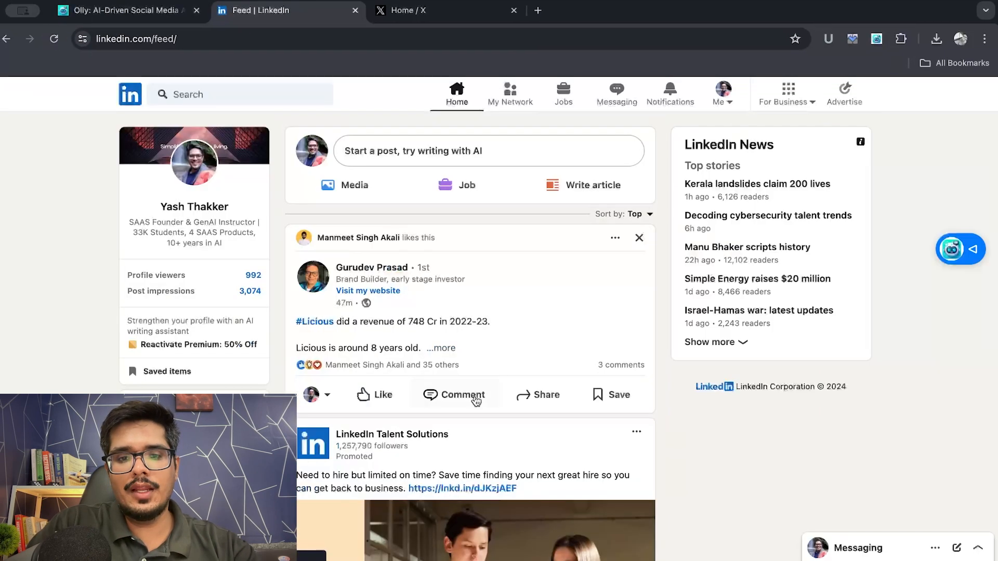
Start a comment on the #Licious revenue post using the AI Expert custom button
{"action": "left_click", "coordinate": [453, 395]}
{"action": "scroll", "coordinate": [457, 396], "scroll_direction": "down", "scroll_amount": 3}
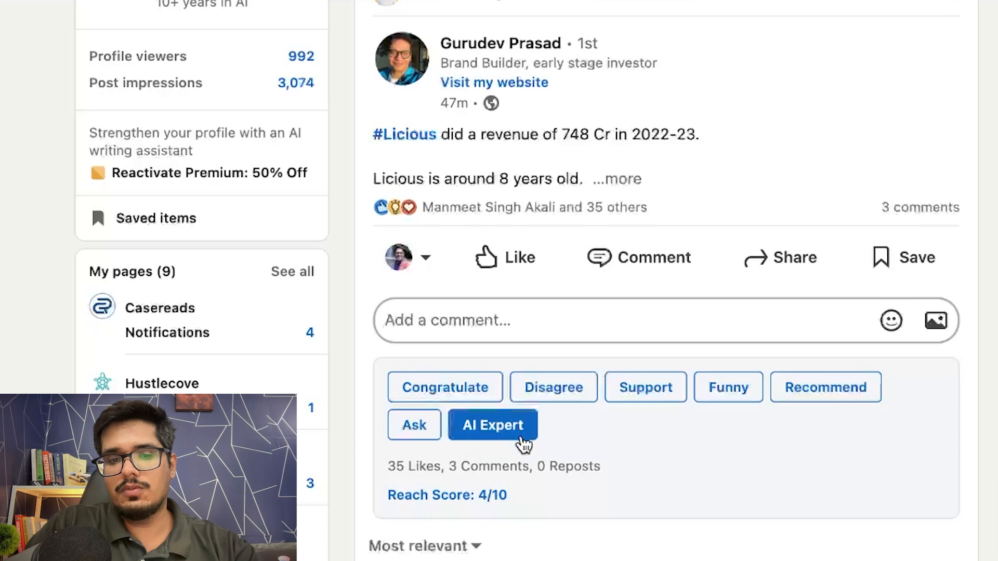
{"action": "left_click", "coordinate": [519, 436]}
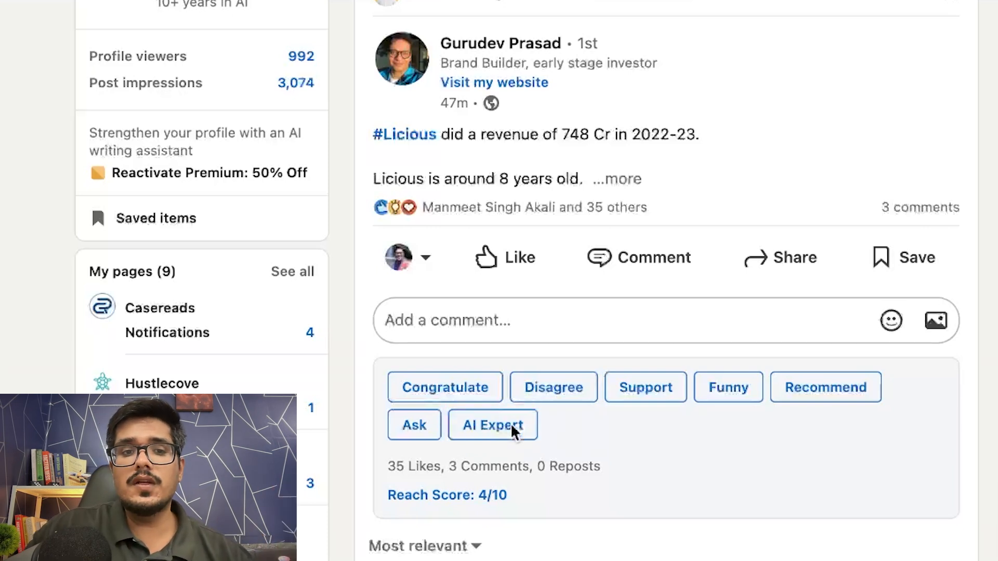